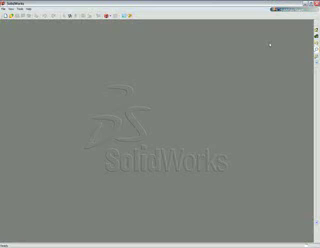
Start a new search in the SolidWorks Search box at the top right
{"action": "left_click", "coordinate": [291, 10]}
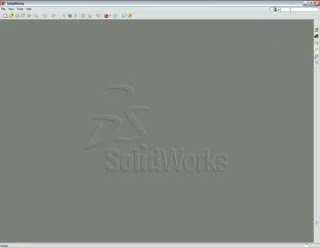
{"action": "type", "text": "Pro"}
{"action": "type", "text": "file"}
Run the search for 'button' and browse the matching results
{"action": "key", "text": "Return"}
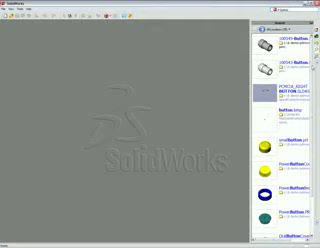
{"action": "scroll", "coordinate": [284, 140], "scroll_direction": "down", "scroll_amount": 1}
{"action": "scroll", "coordinate": [284, 140], "scroll_direction": "down", "scroll_amount": 1}
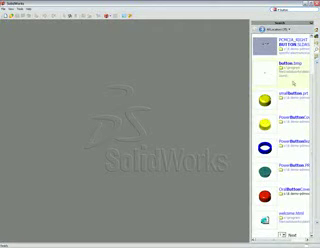
{"action": "scroll", "coordinate": [265, 70], "scroll_direction": "up", "scroll_amount": 1}
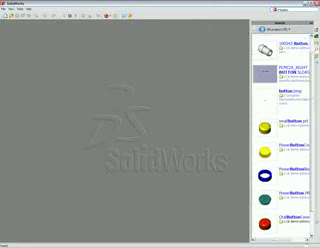
{"action": "scroll", "coordinate": [265, 70], "scroll_direction": "up", "scroll_amount": 1}
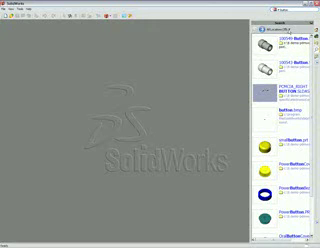
Switch search locations between Local Files and 3D ContentCentral, ending on Local Files
{"action": "left_click", "coordinate": [296, 31]}
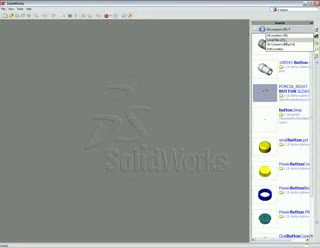
{"action": "left_click", "coordinate": [280, 40]}
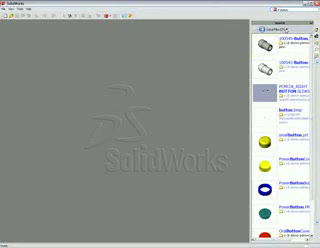
{"action": "left_click", "coordinate": [296, 31]}
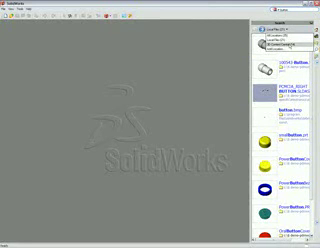
{"action": "left_click", "coordinate": [285, 45]}
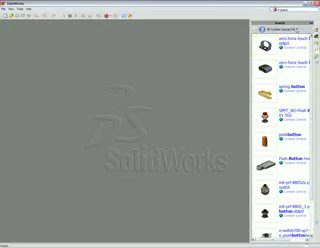
{"action": "left_click", "coordinate": [296, 29]}
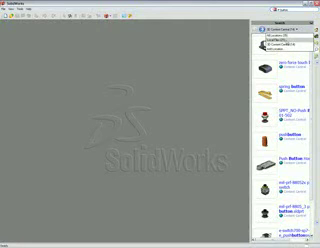
{"action": "left_click", "coordinate": [278, 39]}
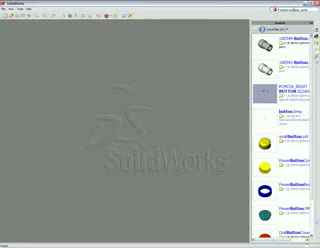
Re-run the refined button search so only two button parts are listed
{"action": "key", "text": "Return"}
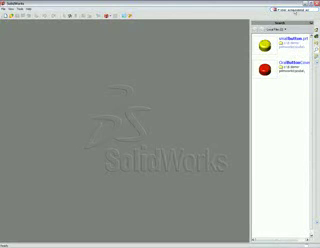
{"action": "type", "text": "s"}
Hide the search results pane, then review the available add-ins and confirm them with OK
{"action": "left_click", "coordinate": [79, 17]}
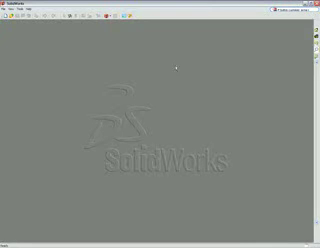
{"action": "left_click", "coordinate": [34, 8]}
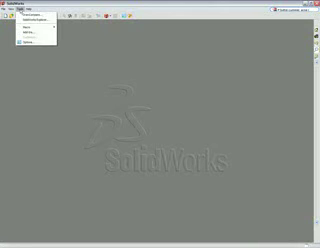
{"action": "left_click", "coordinate": [30, 32]}
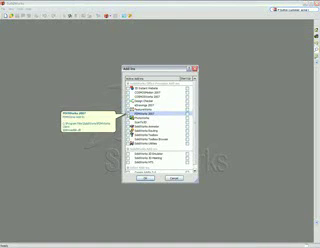
{"action": "left_click", "coordinate": [147, 177]}
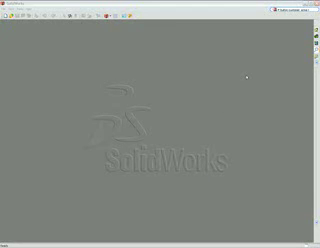
Rerun the 'button' search, checking recent searches, and show the search sources list
{"action": "left_click", "coordinate": [312, 10]}
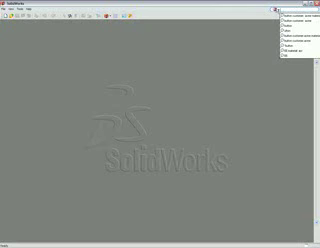
{"action": "left_click", "coordinate": [278, 10]}
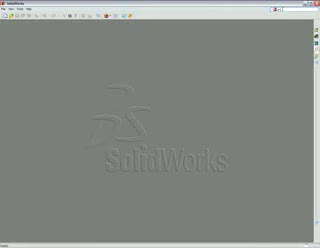
{"action": "type", "text": "Findet"}
{"action": "key", "text": "Return"}
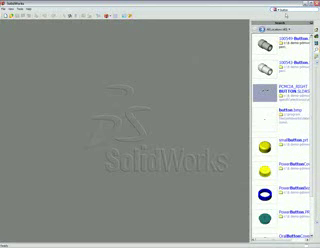
{"action": "left_click", "coordinate": [289, 30]}
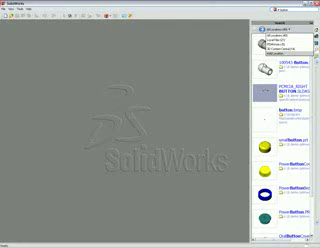
Drag a yellow button result into the 100543 Button part and accept making it a derived part
{"action": "left_click", "coordinate": [67, 15]}
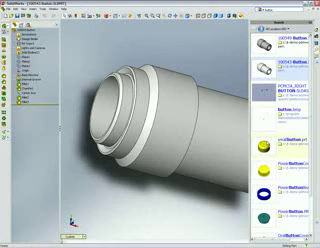
{"action": "left_click_drag", "start_coordinate": [206, 130], "coordinate": [205, 128]}
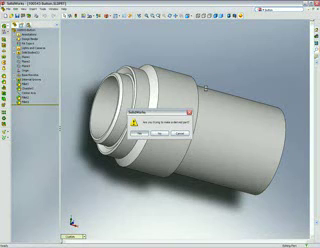
{"action": "key", "text": "Return"}
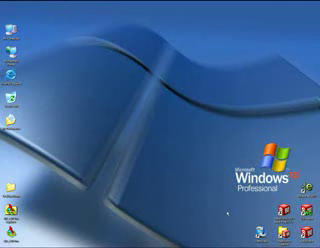
Search for 'button' using the SolidWorks Explorer search widget on the desktop
{"action": "left_click", "coordinate": [284, 234]}
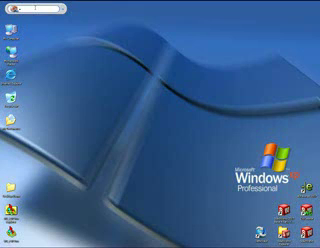
{"action": "type", "text": "+4a"}
{"action": "type", "text": "bl"}
{"action": "key", "text": "Return"}
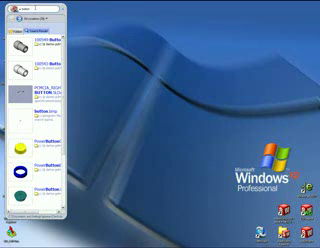
Open the 100543 Button part in SolidWorks Explorer and view its Properties and Where Used tabs
{"action": "double_click", "coordinate": [32, 45]}
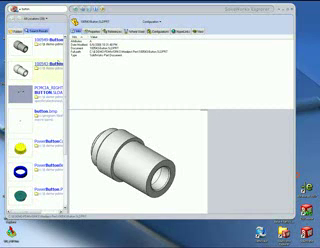
{"action": "left_click", "coordinate": [112, 31]}
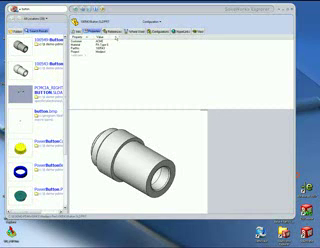
{"action": "left_click", "coordinate": [140, 31]}
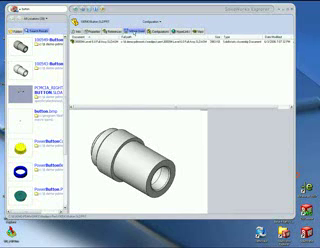